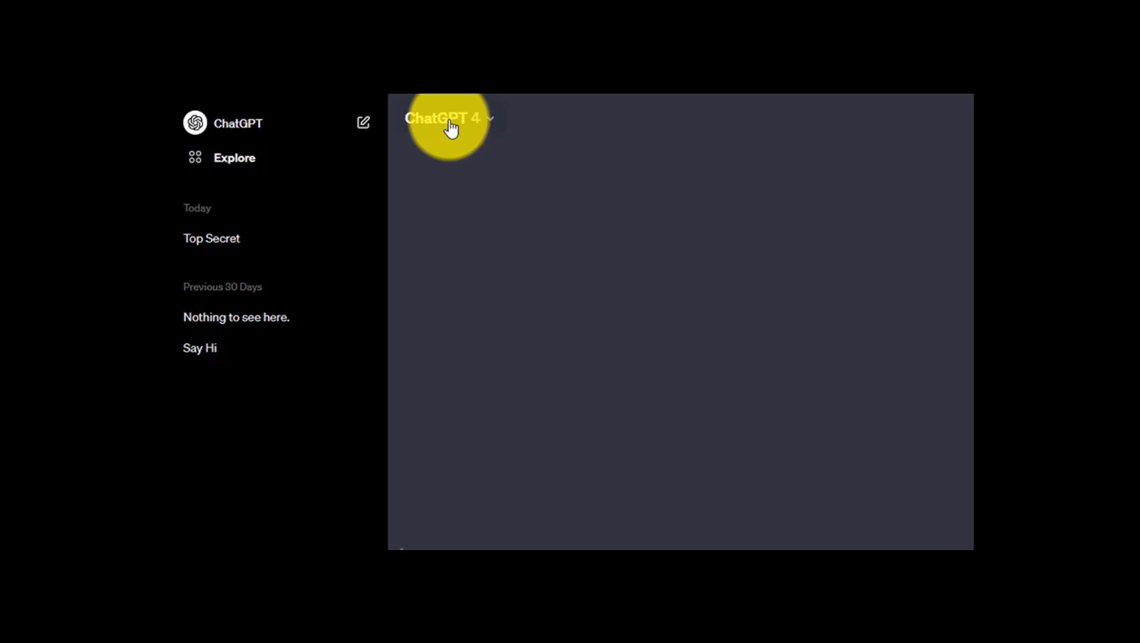
Step: Review the installed plugins available under the Plugins model and return to GPT-4
{"action": "left_click", "coordinate": [450, 122]}
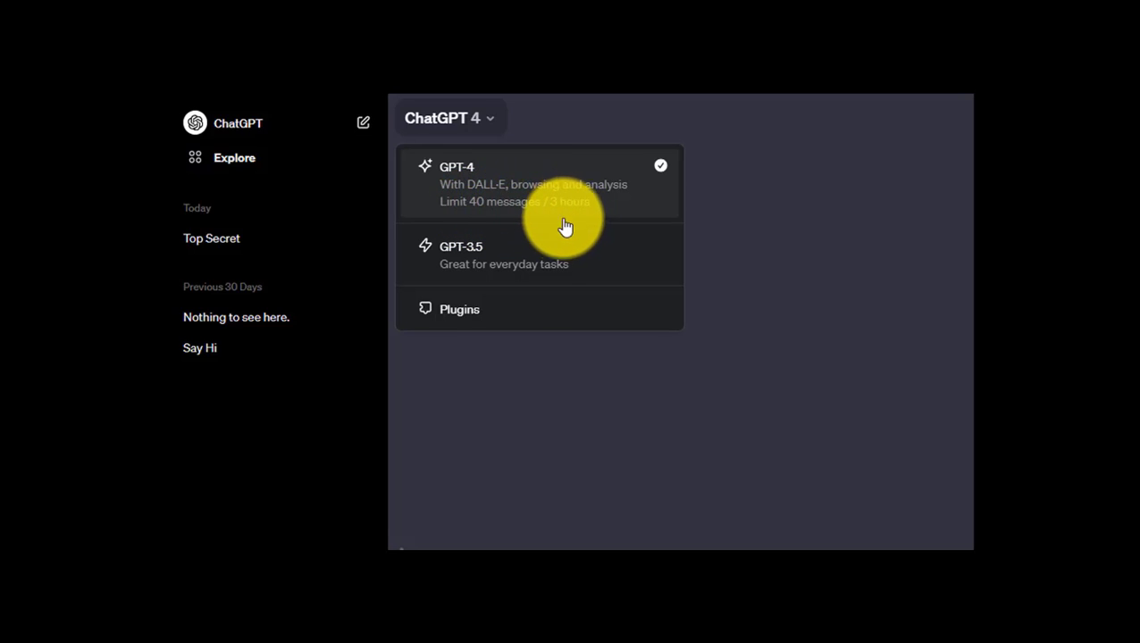
{"action": "left_click", "coordinate": [515, 313]}
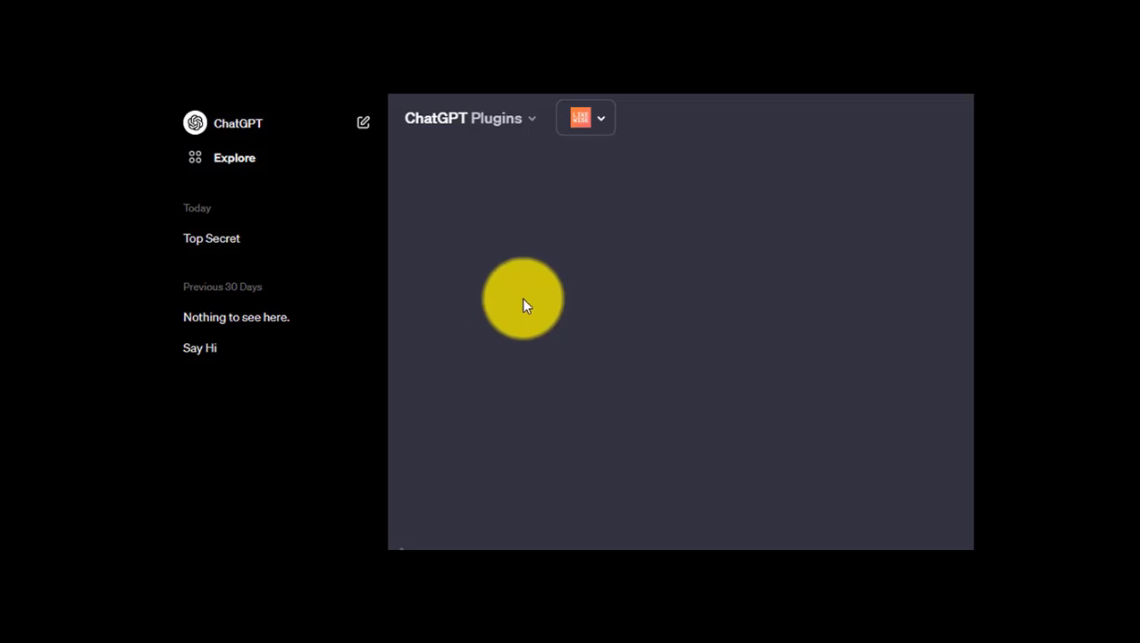
{"action": "left_click", "coordinate": [597, 125]}
{"action": "left_click", "coordinate": [629, 210]}
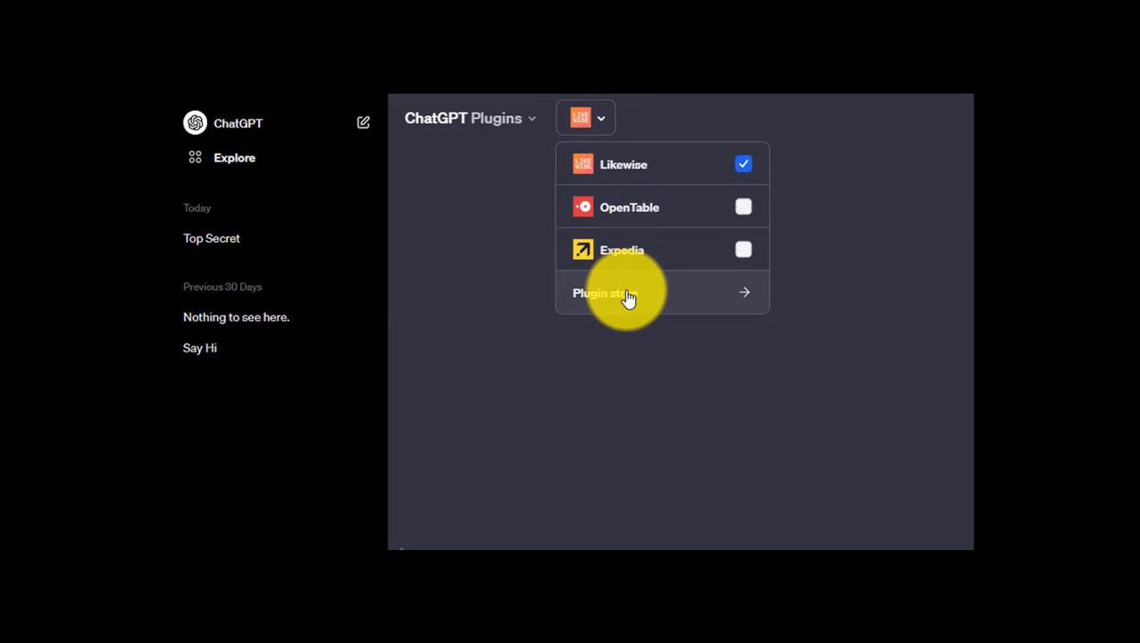
{"action": "left_click", "coordinate": [509, 120]}
{"action": "left_click", "coordinate": [509, 170]}
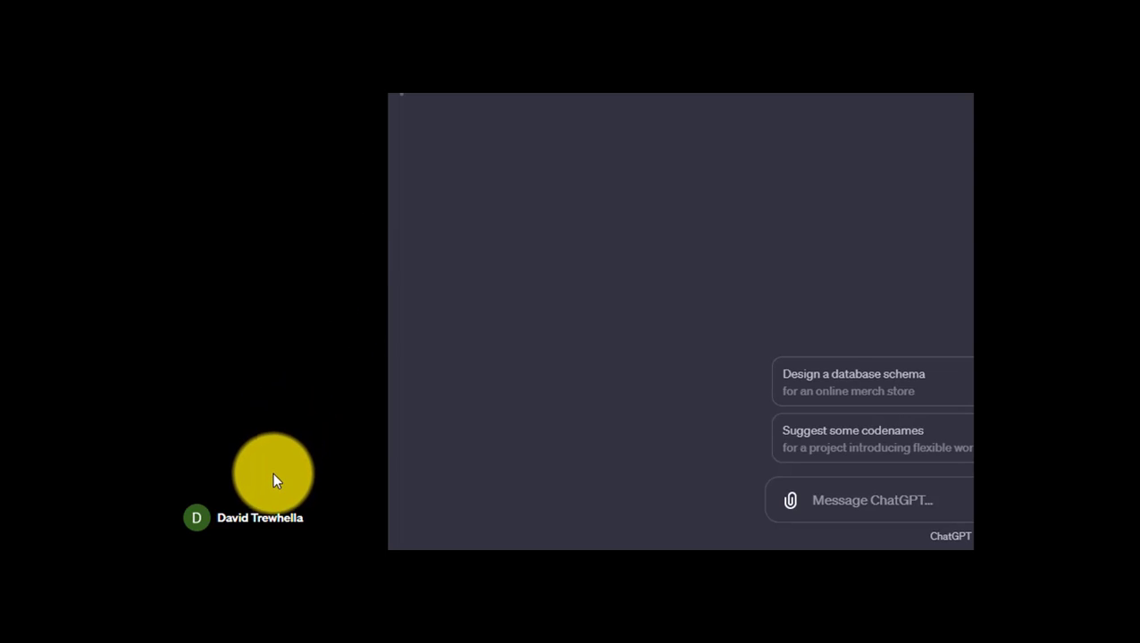
Step: Examine the Beta features and Builder profile sections in the account's Settings & Beta dialog and close it
{"action": "left_click", "coordinate": [255, 521]}
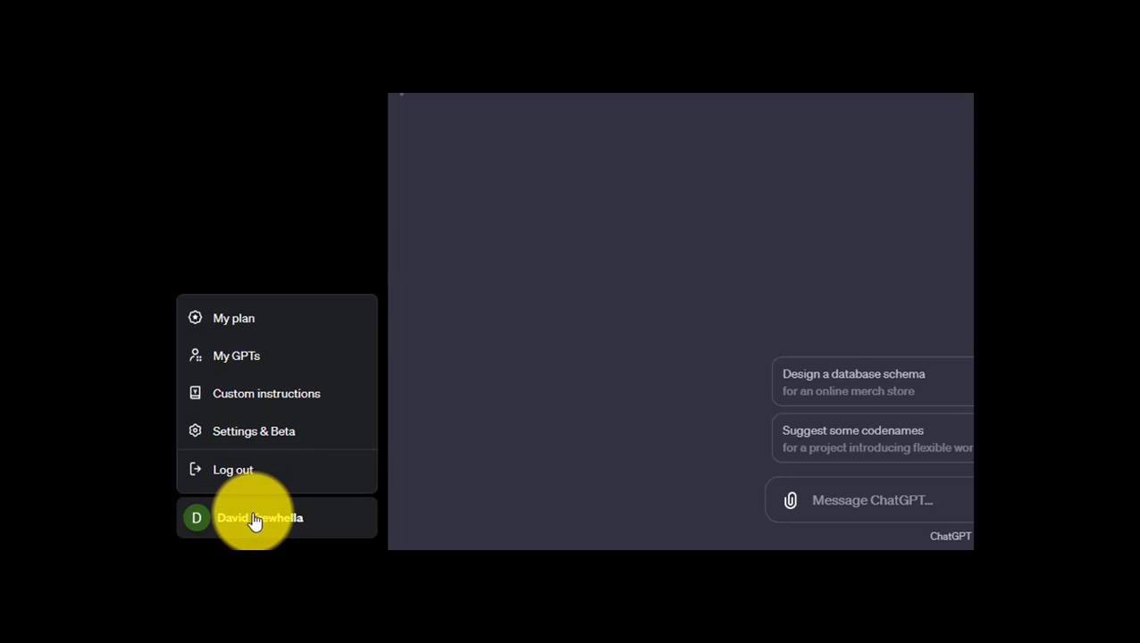
{"action": "left_click", "coordinate": [265, 441]}
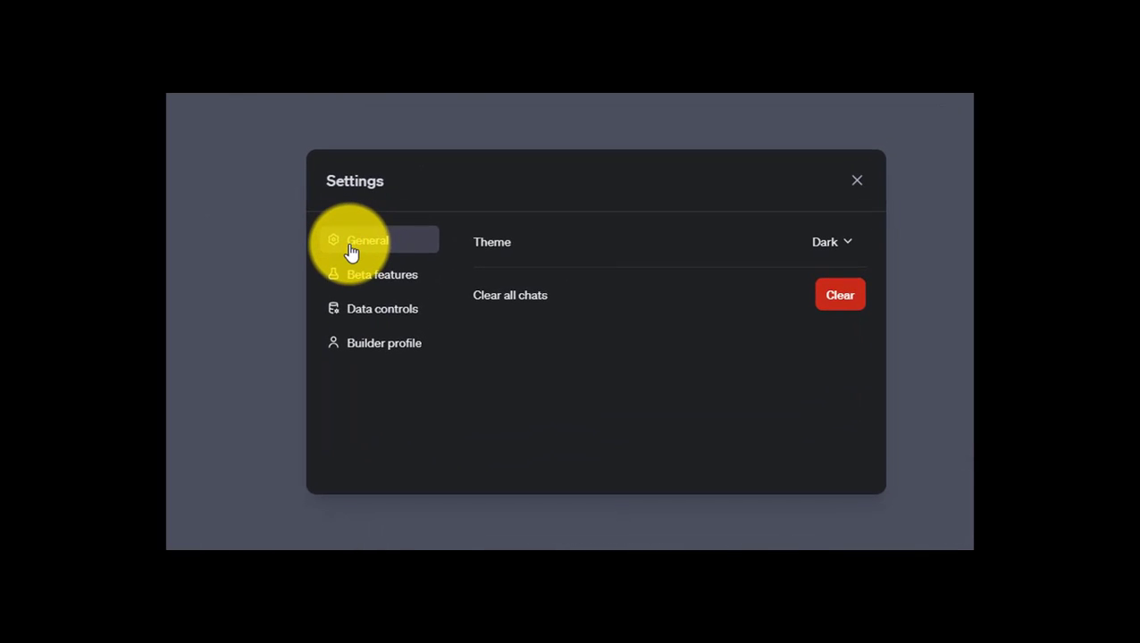
{"action": "left_click", "coordinate": [362, 286]}
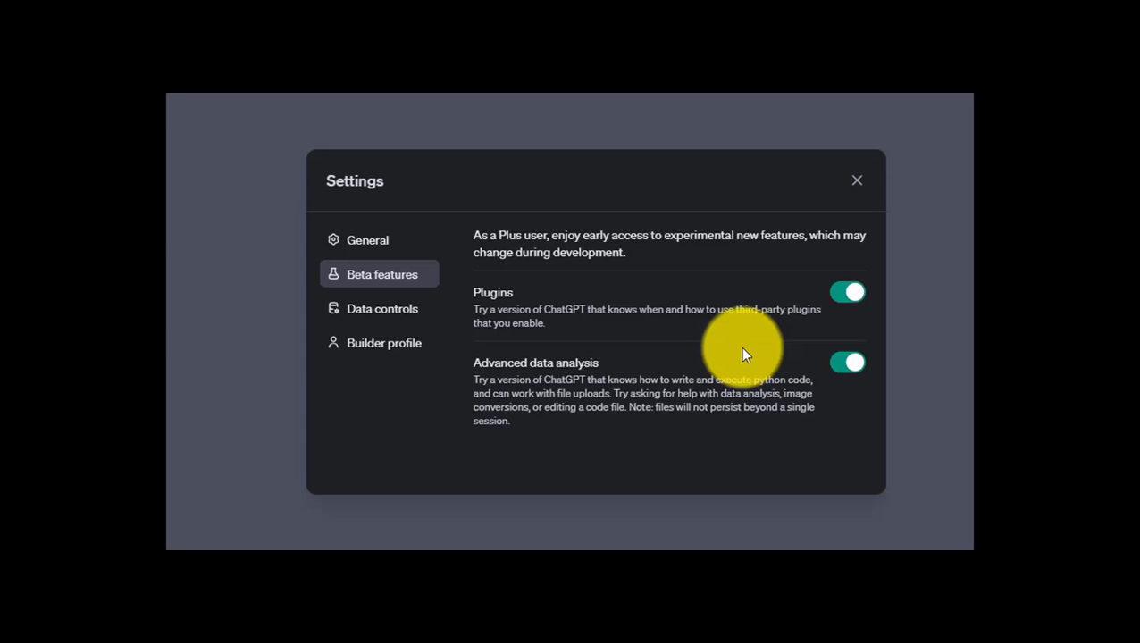
{"action": "left_click", "coordinate": [393, 349]}
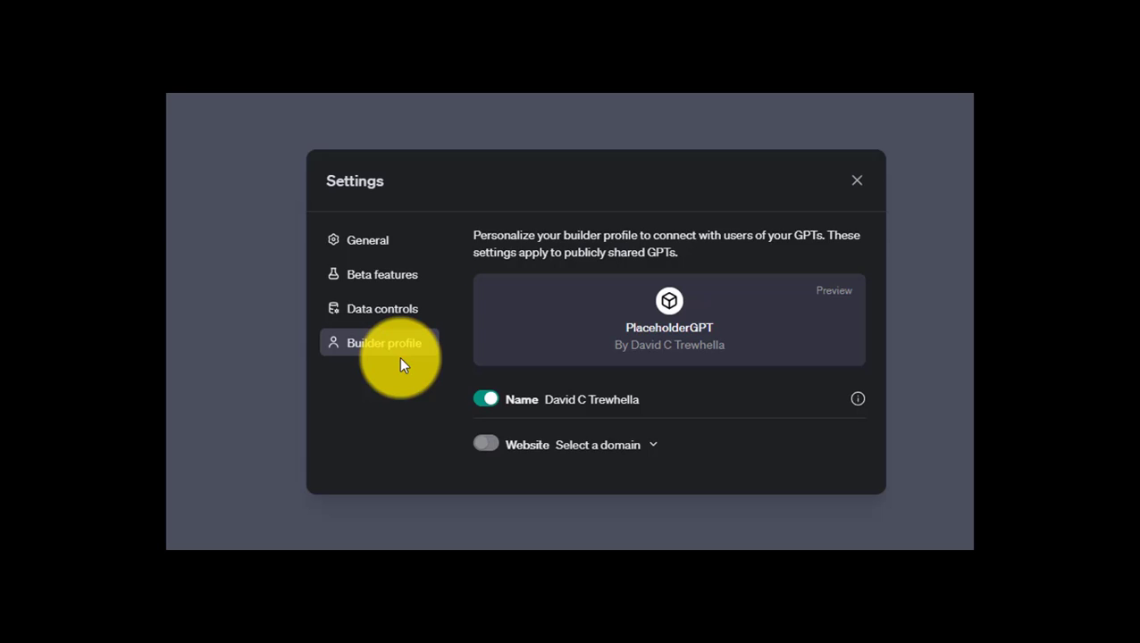
{"action": "left_click", "coordinate": [858, 181]}
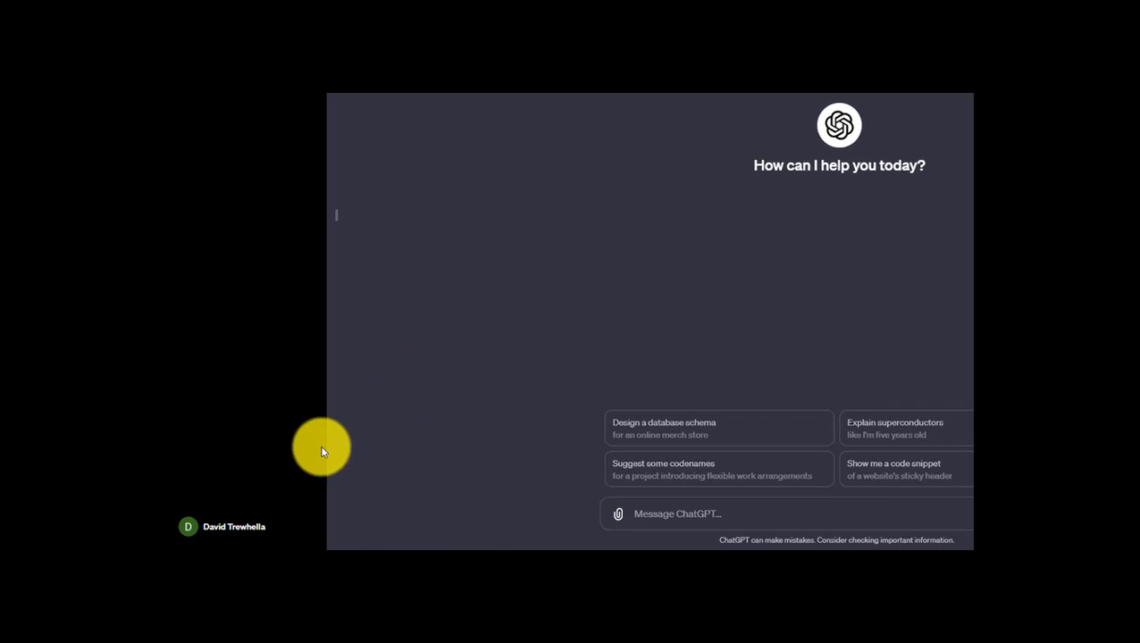
{"action": "left_click", "coordinate": [240, 528]}
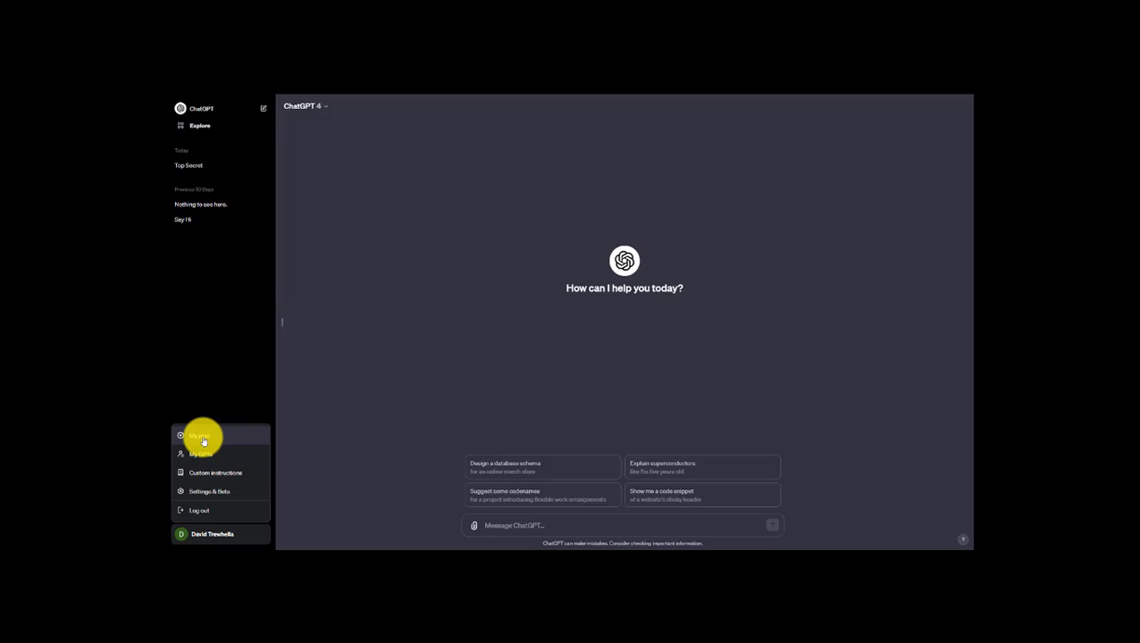
{"action": "left_click", "coordinate": [201, 405]}
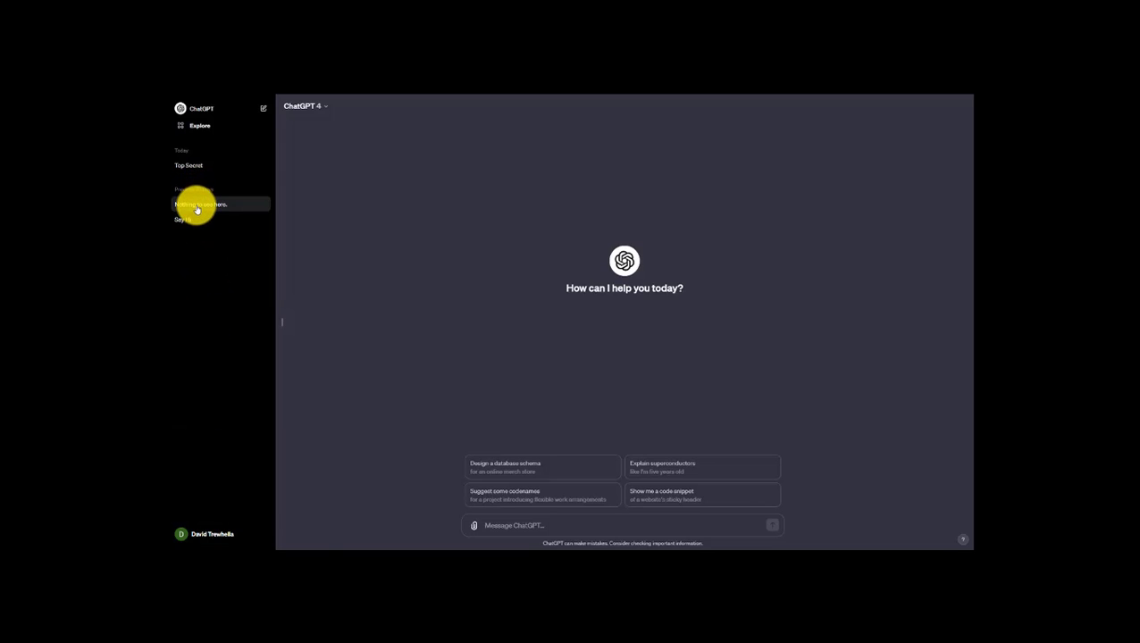
Step: Open the Explore page and look through the GPTs made by OpenAI and their descriptions
{"action": "left_click", "coordinate": [199, 134]}
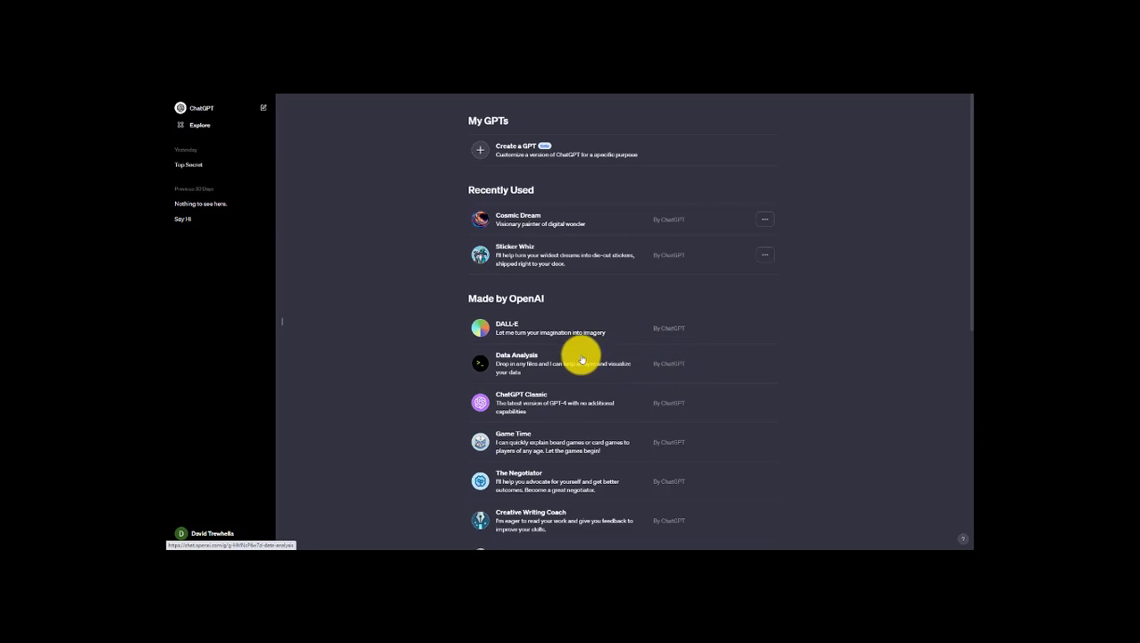
{"action": "scroll", "coordinate": [575, 453], "scroll_direction": "down", "scroll_amount": 1}
{"action": "scroll", "coordinate": [574, 453], "scroll_direction": "up", "scroll_amount": 1}
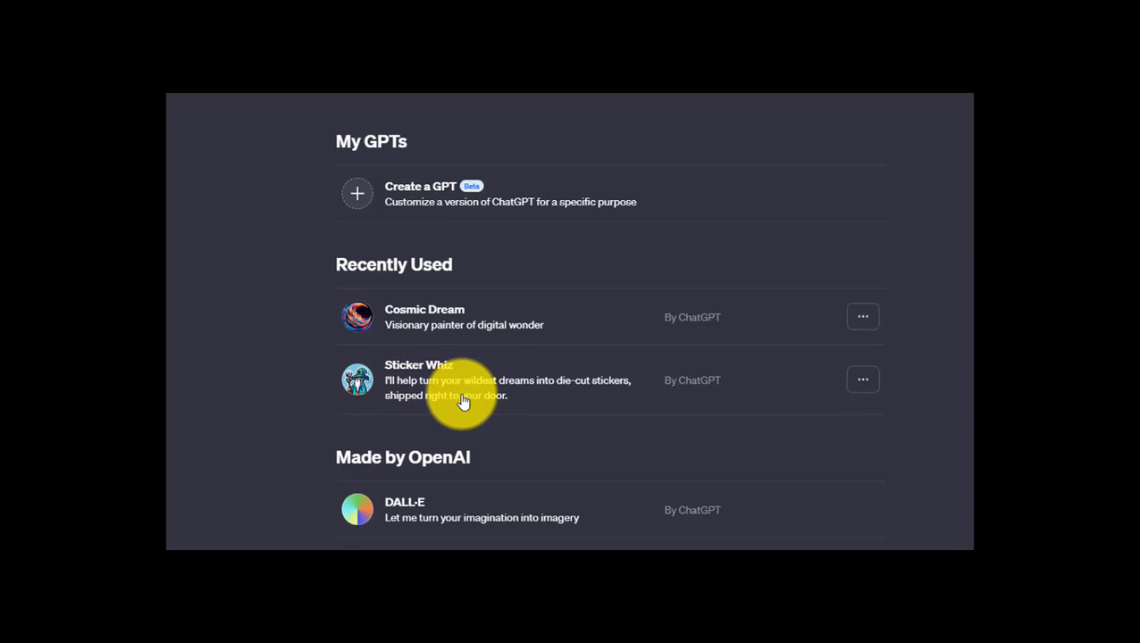
{"action": "scroll", "coordinate": [298, 547], "scroll_direction": "down", "scroll_amount": 3}
{"action": "scroll", "coordinate": [297, 390], "scroll_direction": "down", "scroll_amount": 5}
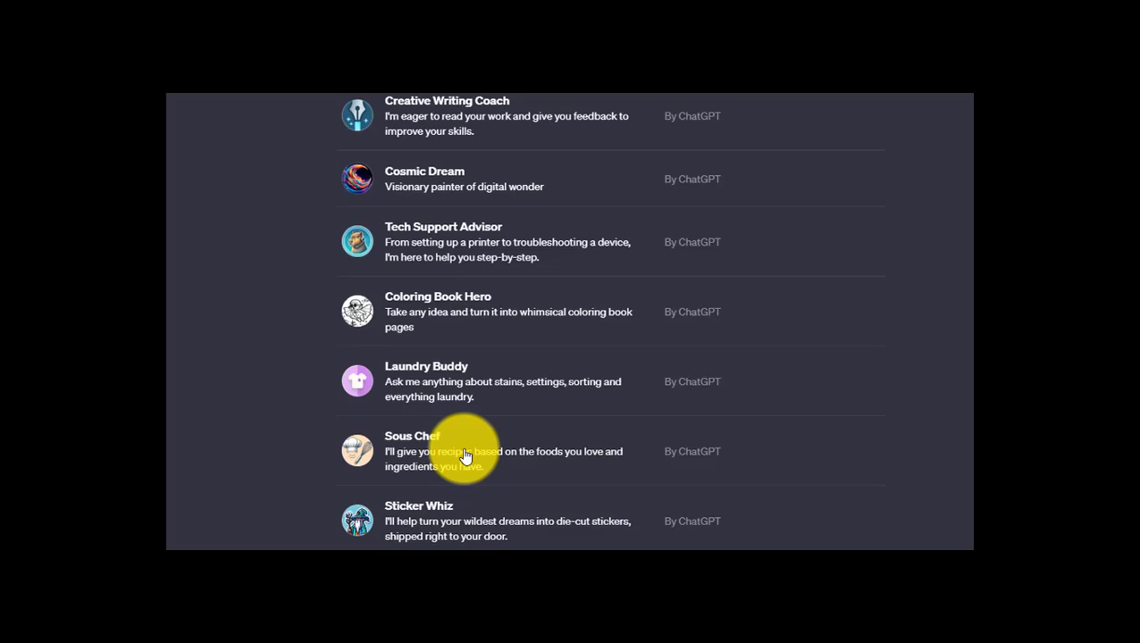
{"action": "scroll", "coordinate": [464, 455], "scroll_direction": "down", "scroll_amount": 2}
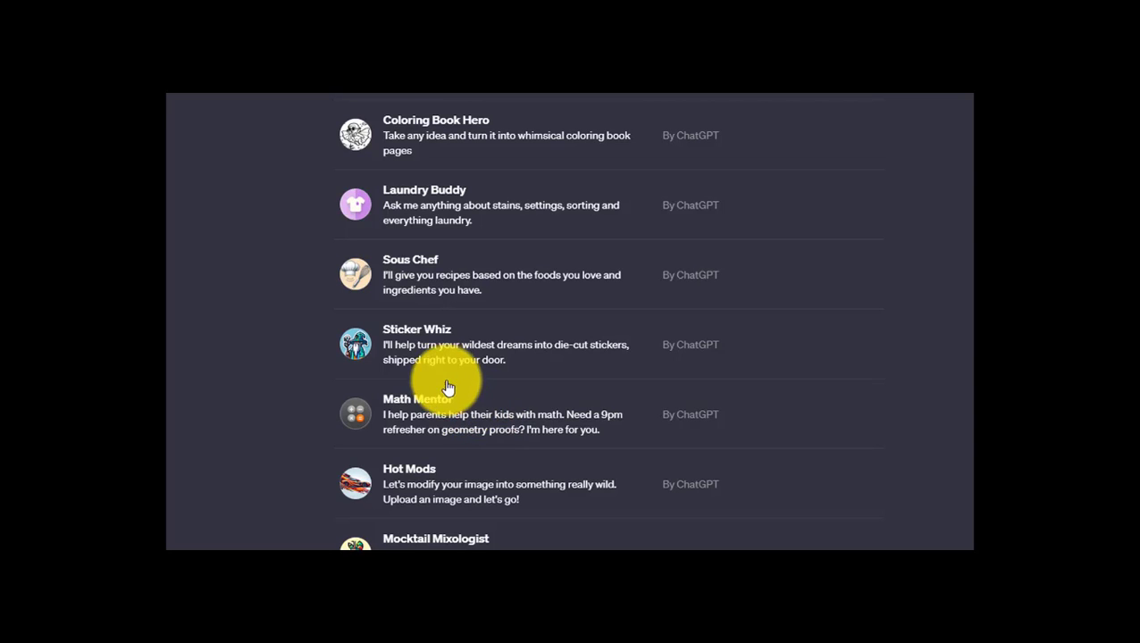
{"action": "scroll", "coordinate": [366, 293], "scroll_direction": "down", "scroll_amount": 2}
{"action": "scroll", "coordinate": [373, 301], "scroll_direction": "down", "scroll_amount": 1}
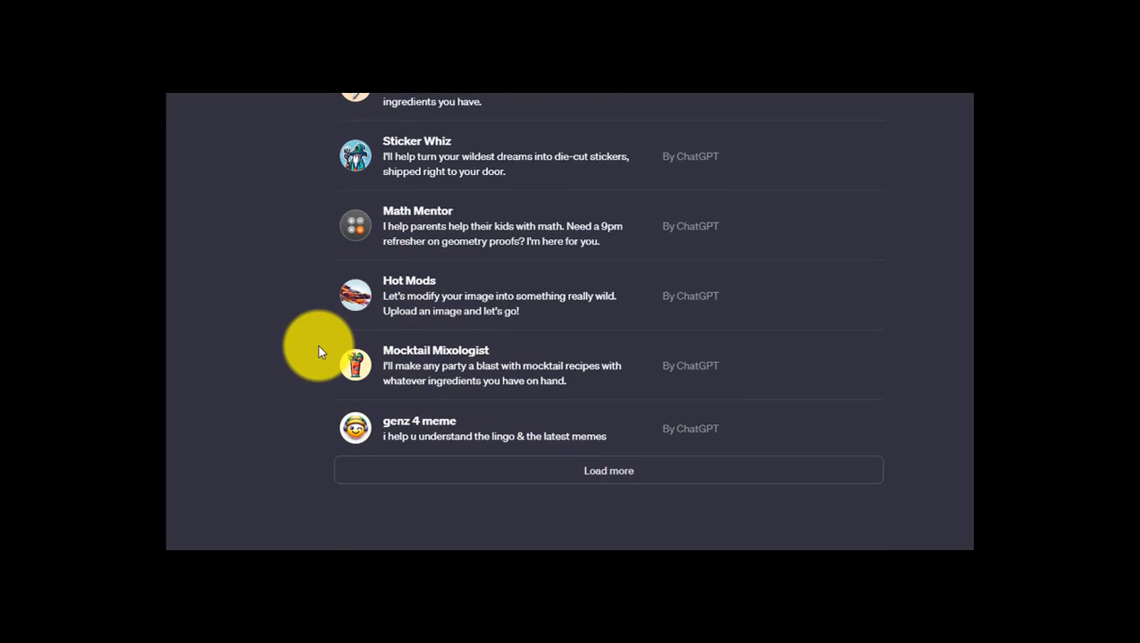
{"action": "scroll", "coordinate": [317, 350], "scroll_direction": "up", "scroll_amount": 2}
{"action": "scroll", "coordinate": [319, 352], "scroll_direction": "up", "scroll_amount": 3}
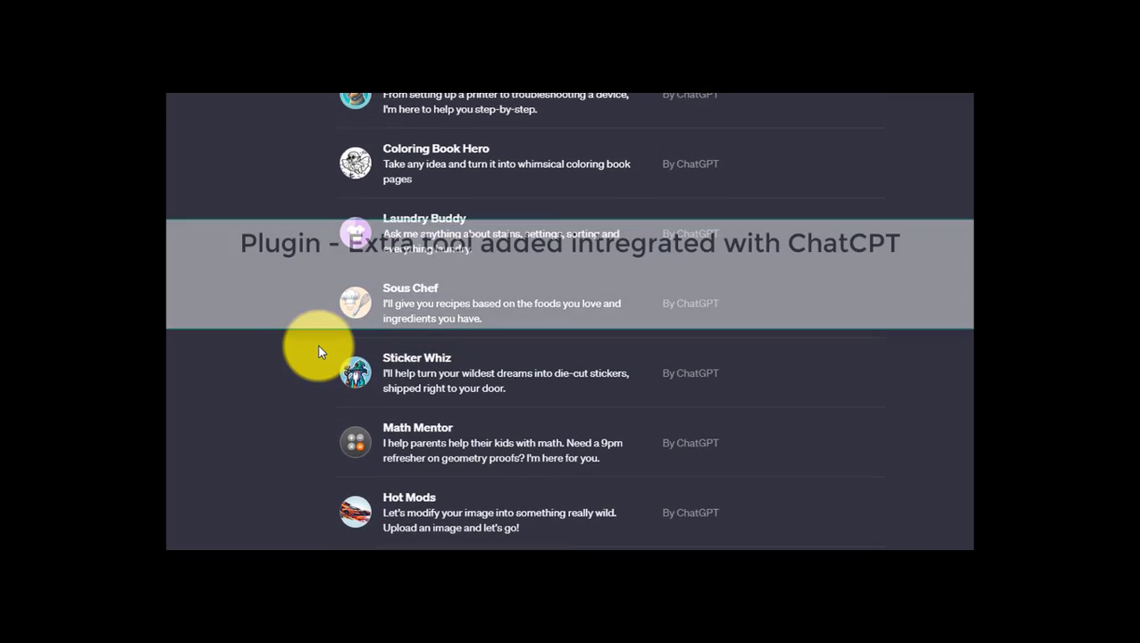
{"action": "scroll", "coordinate": [319, 352], "scroll_direction": "up", "scroll_amount": 2}
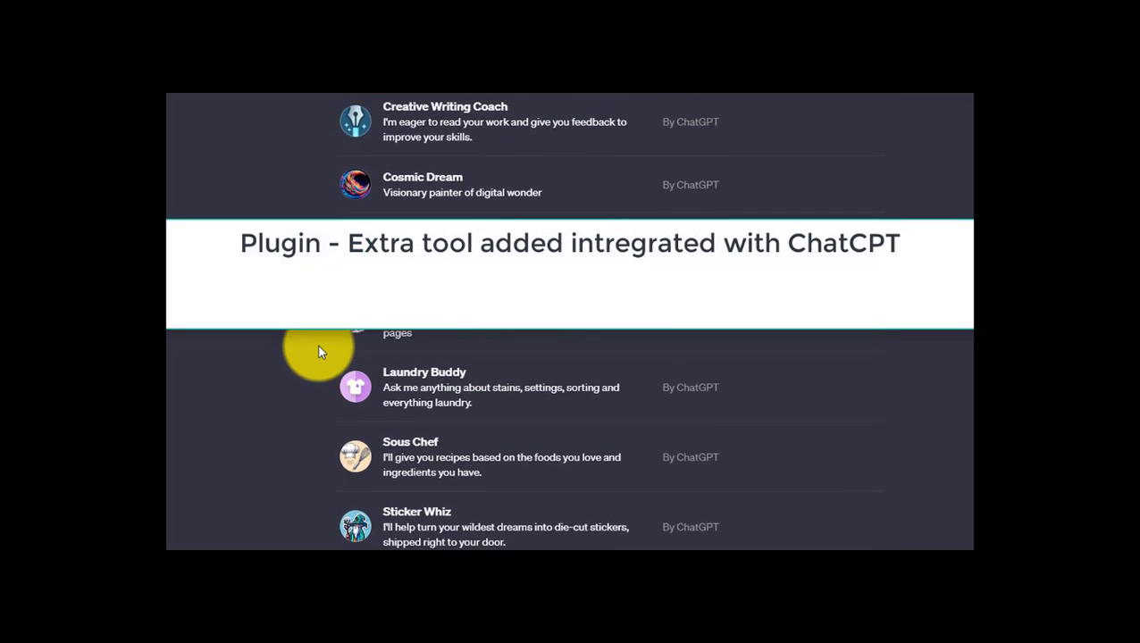
{"action": "scroll", "coordinate": [319, 352], "scroll_direction": "up", "scroll_amount": 3}
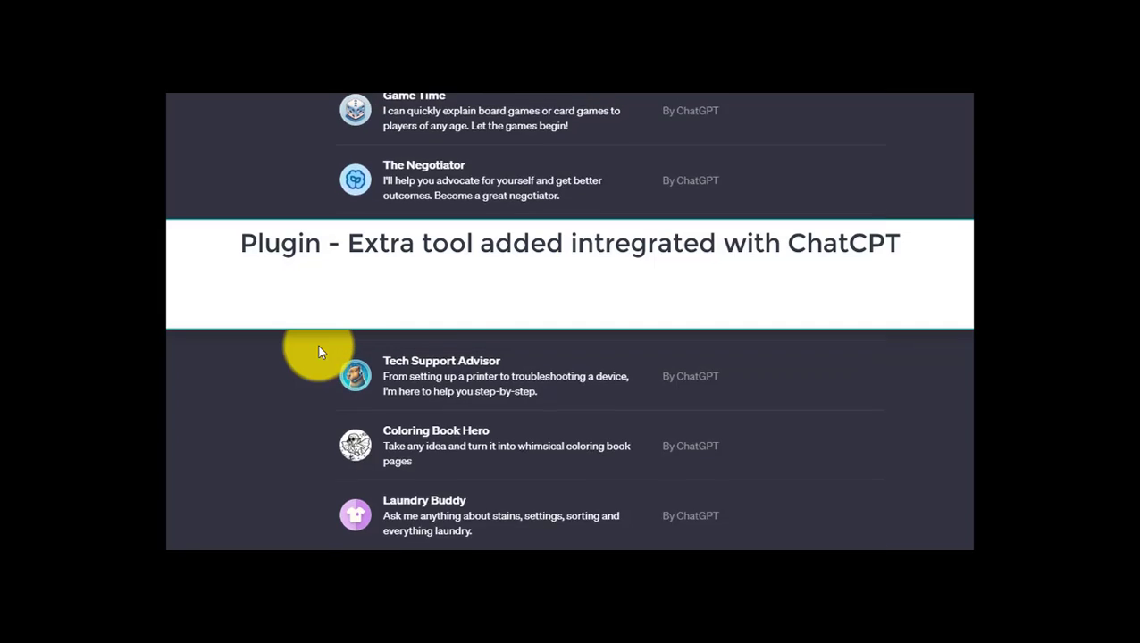
{"action": "scroll", "coordinate": [318, 352], "scroll_direction": "up", "scroll_amount": 2}
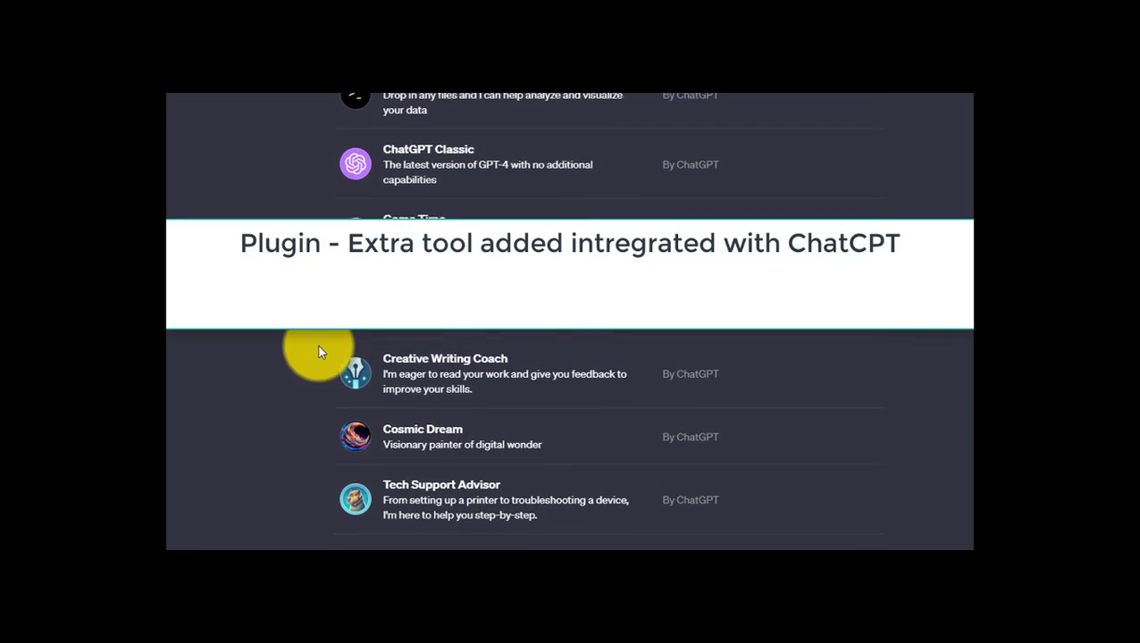
{"action": "scroll", "coordinate": [317, 352], "scroll_direction": "up", "scroll_amount": 2}
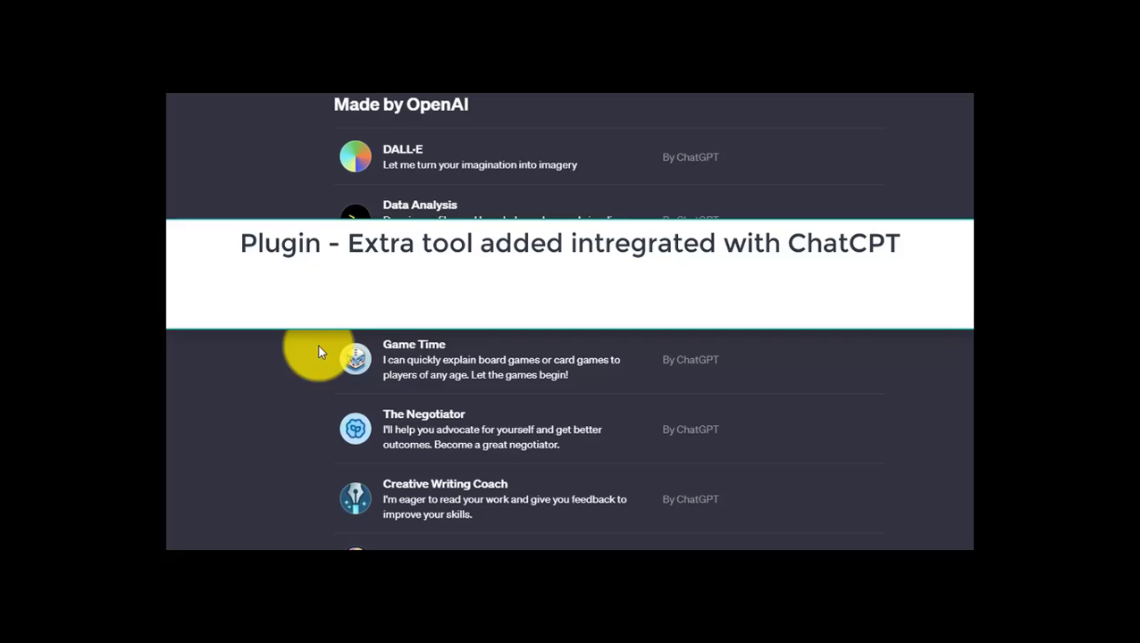
{"action": "scroll", "coordinate": [317, 352], "scroll_direction": "up", "scroll_amount": 5}
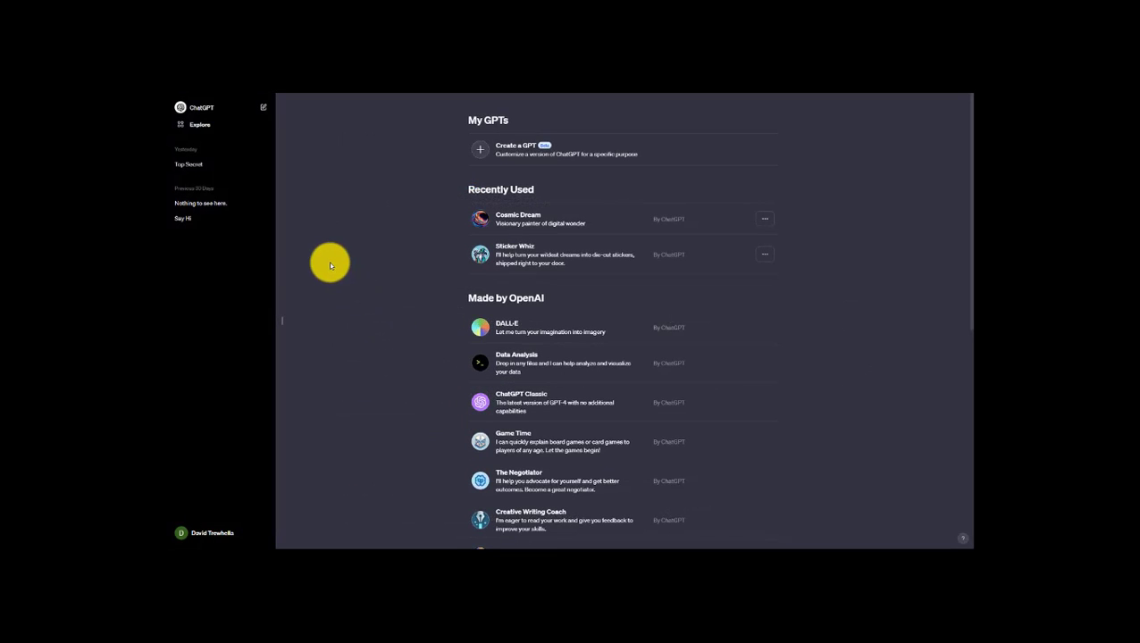
Step: Start a new chat and attach a car photo to the prompt "Analyze this photo and give me a brief description."
{"action": "left_click", "coordinate": [219, 109]}
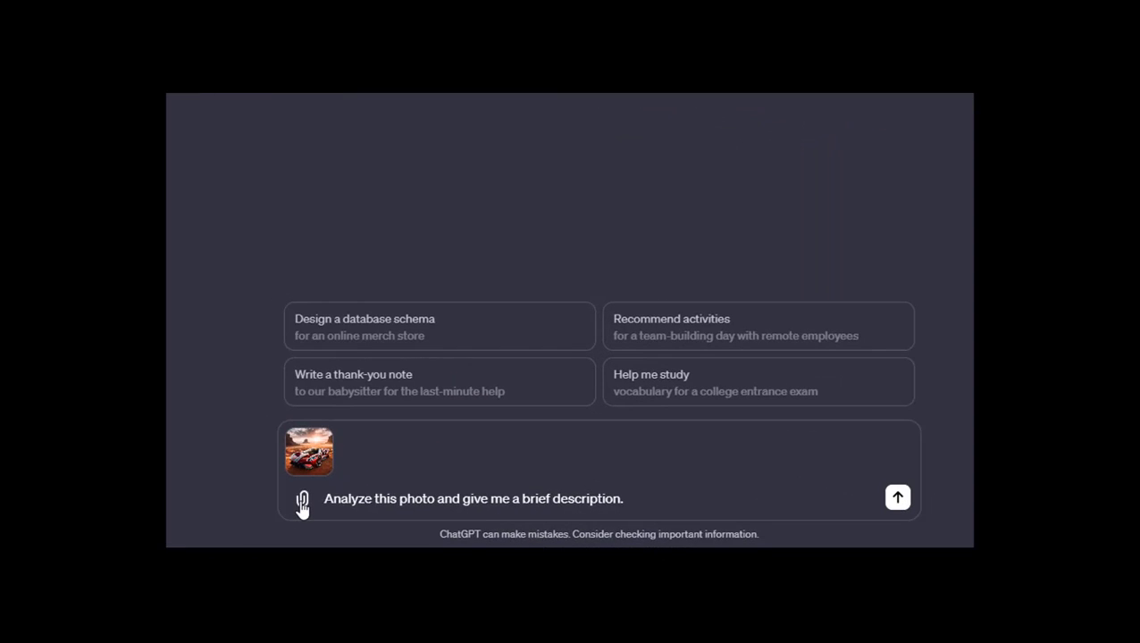
{"action": "left_click", "coordinate": [302, 506]}
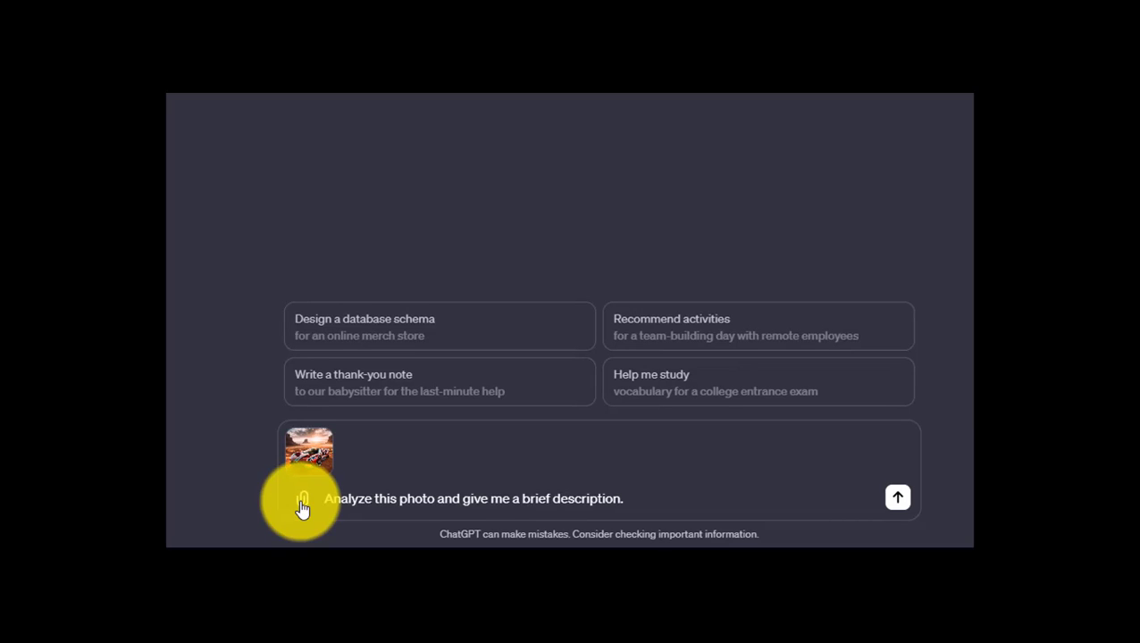
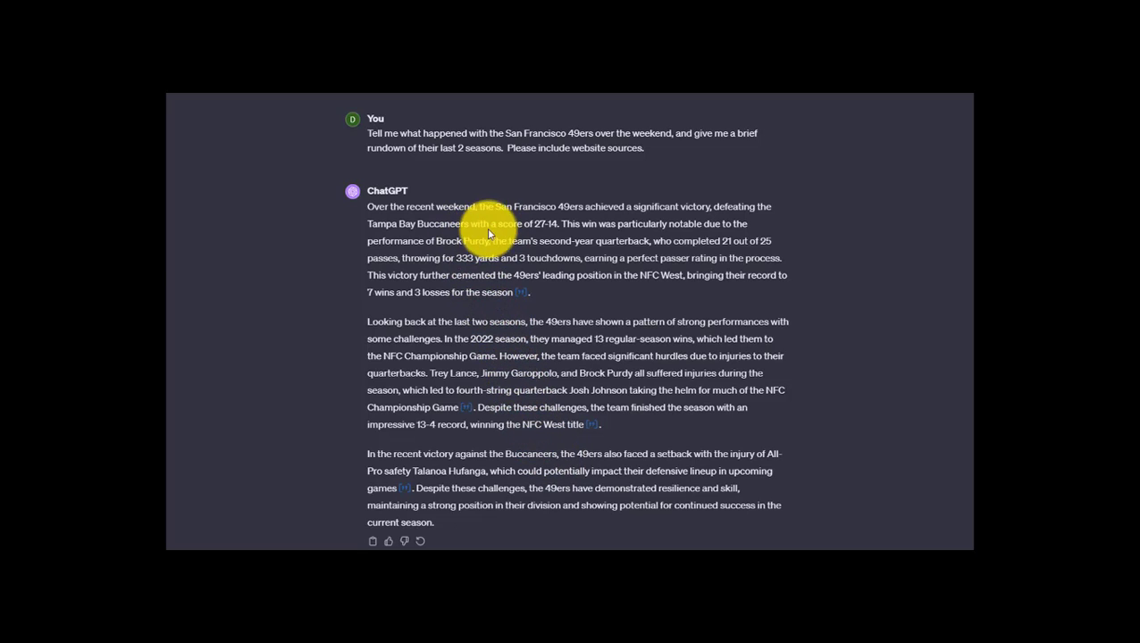
Step: Check the website sources cited in the answer about the San Francisco 49ers' weekend and last two seasons
{"action": "mouse_move", "coordinate": [522, 294]}
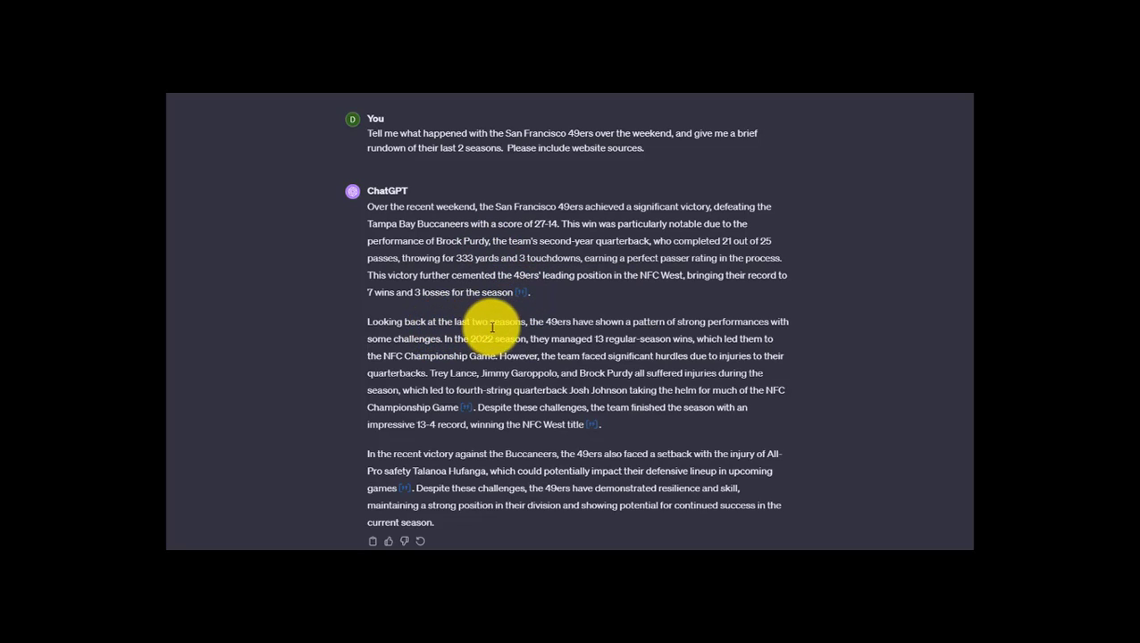
{"action": "mouse_move", "coordinate": [466, 414]}
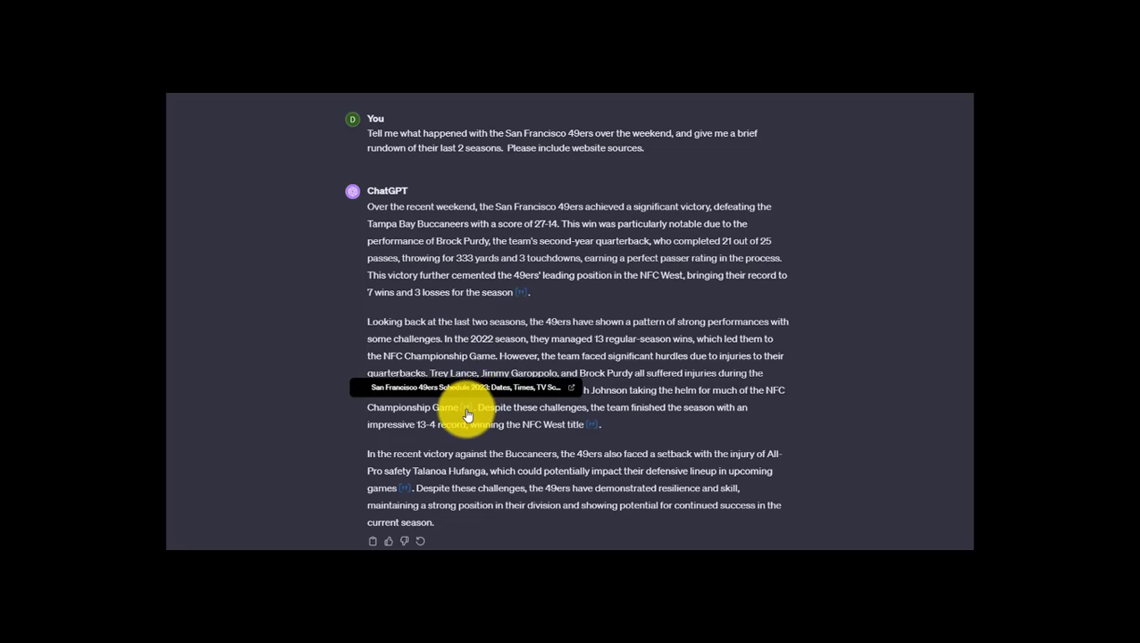